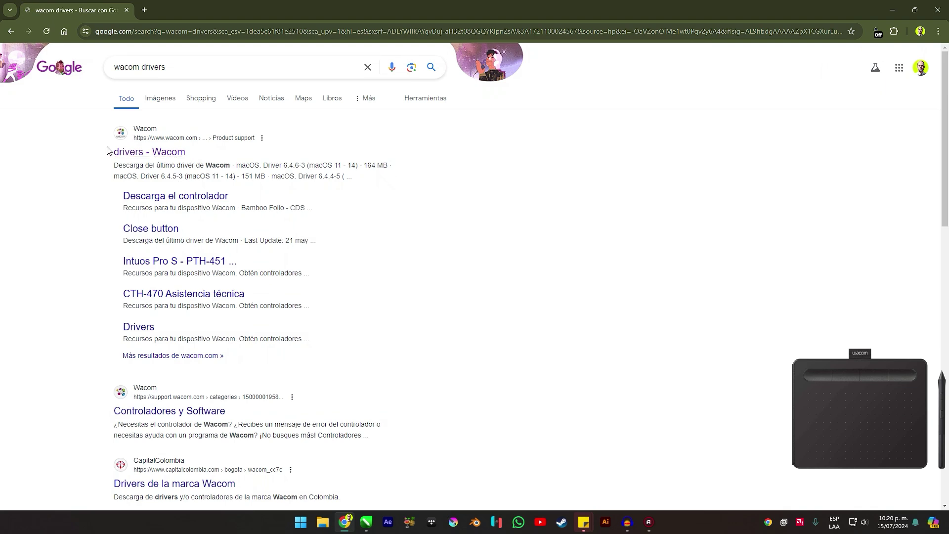
- Open Wacom's driver support page and look up the CTL-4100 Wacom Intuos S (2018) driver resources
click(167, 153)
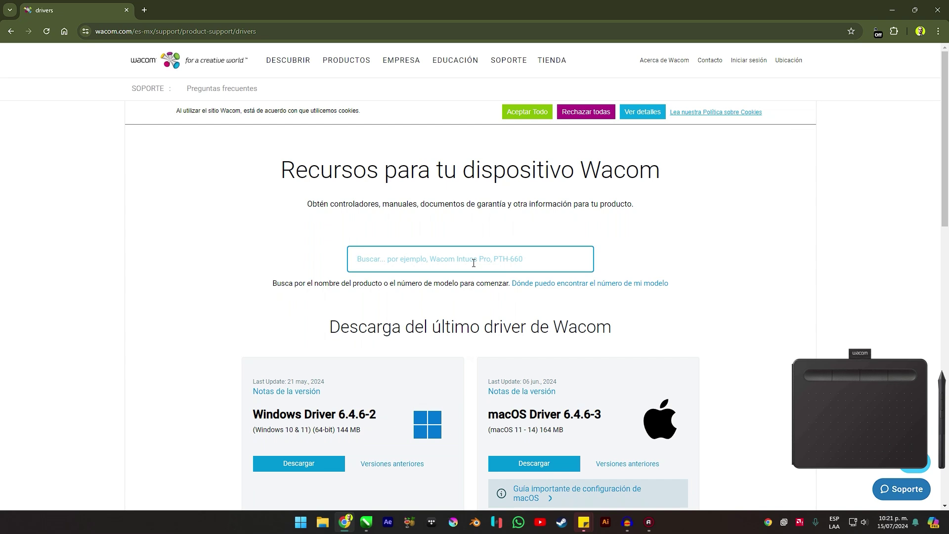
text(WACO)
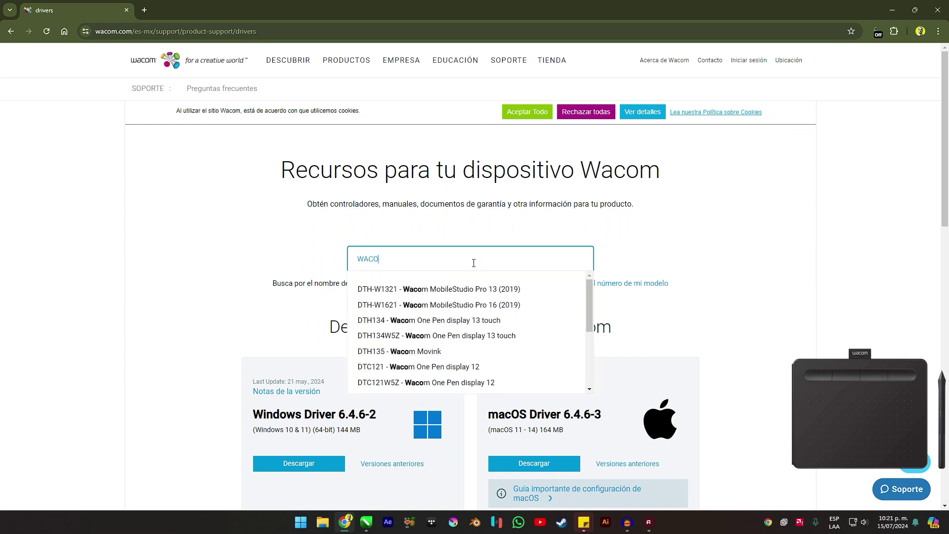
text(M CTL)
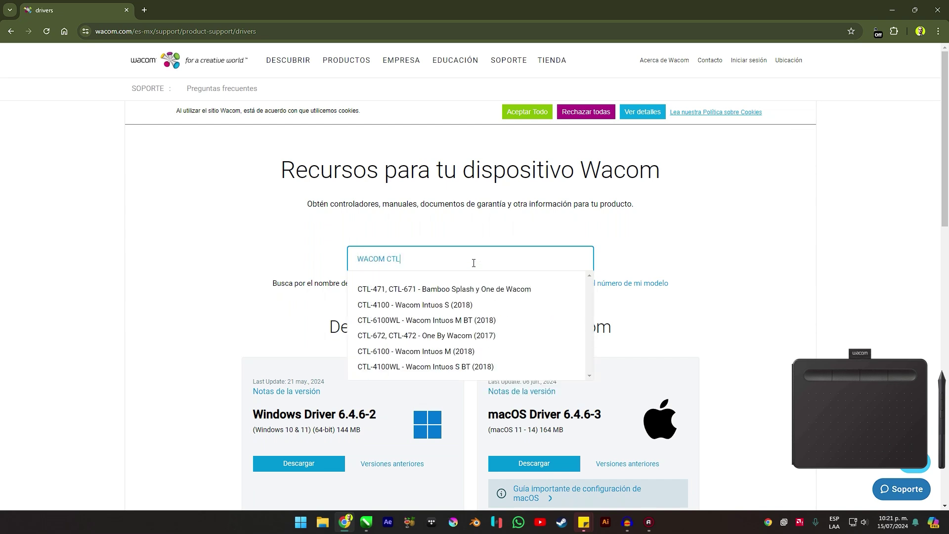
text( 4100)
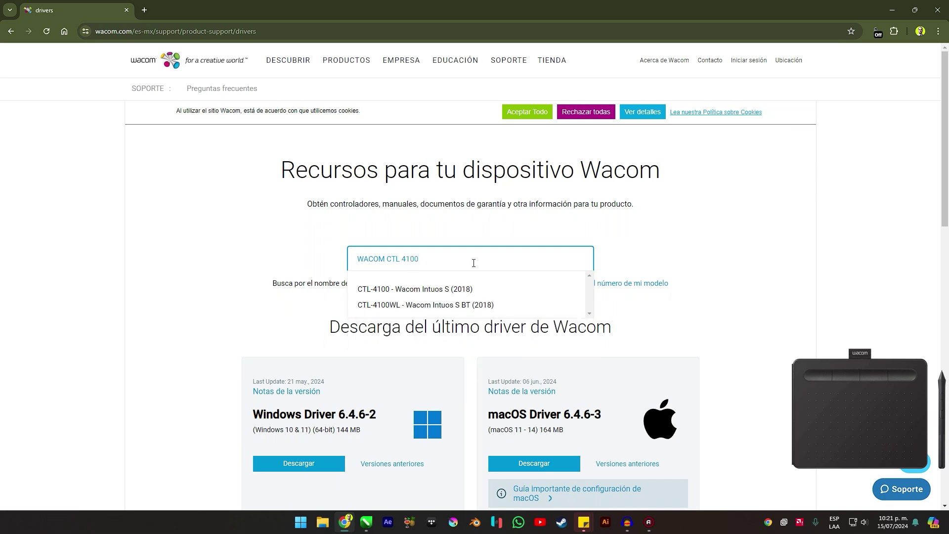
click(409, 294)
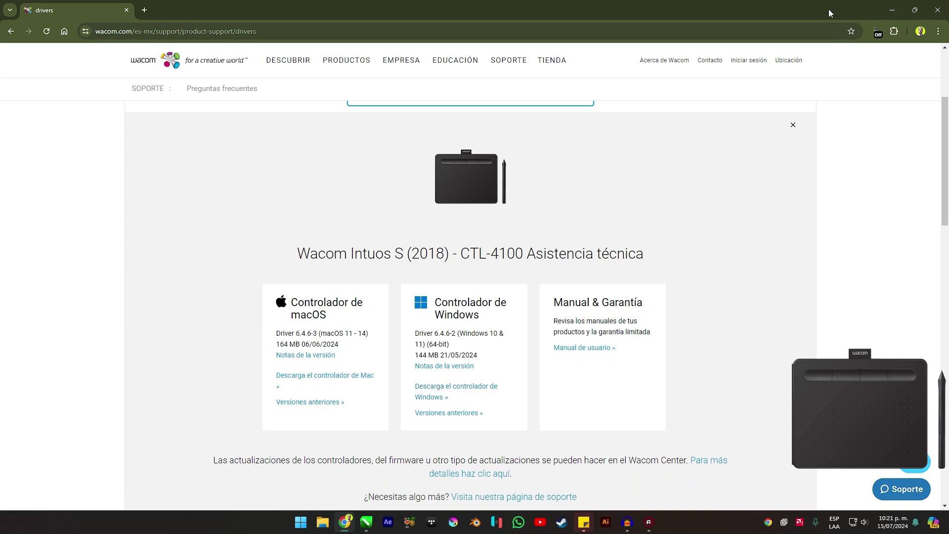
- Minimize the browser to return to CorelDRAW and open the Wacom tablet properties over the drawing page
click(891, 5)
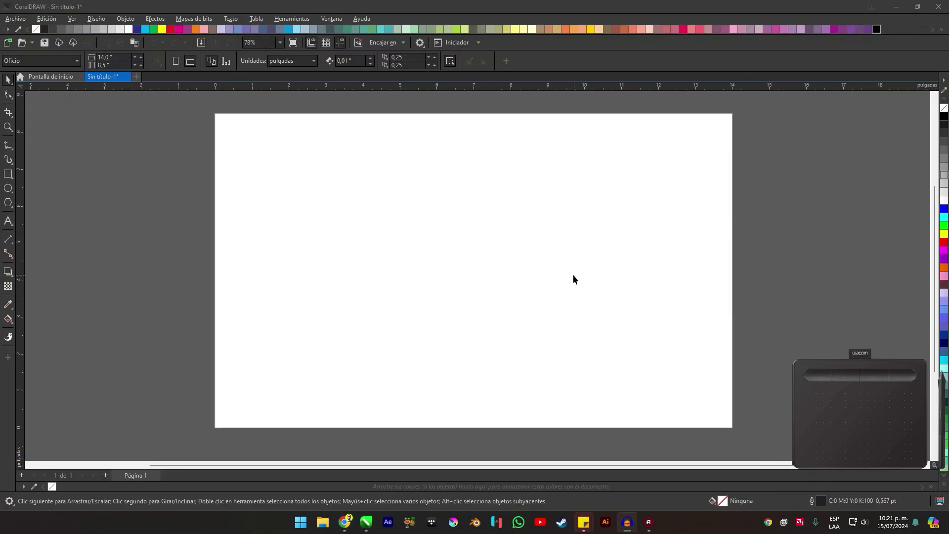
drag(514, 295, 585, 299)
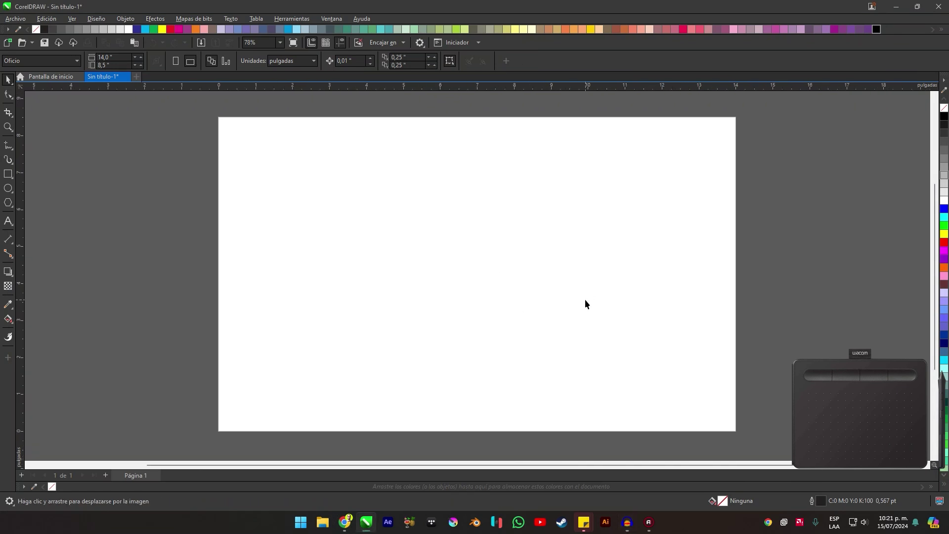
key(super)
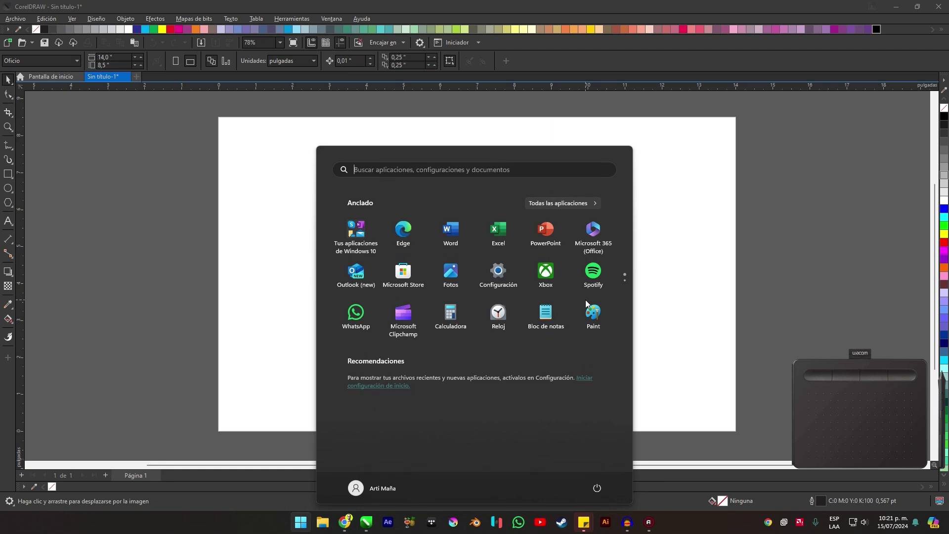
text(WA)
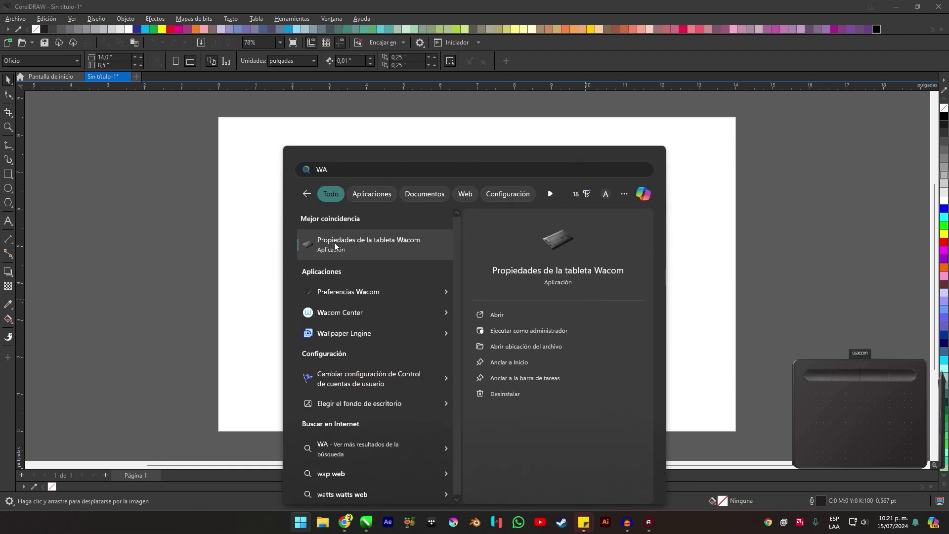
click(373, 243)
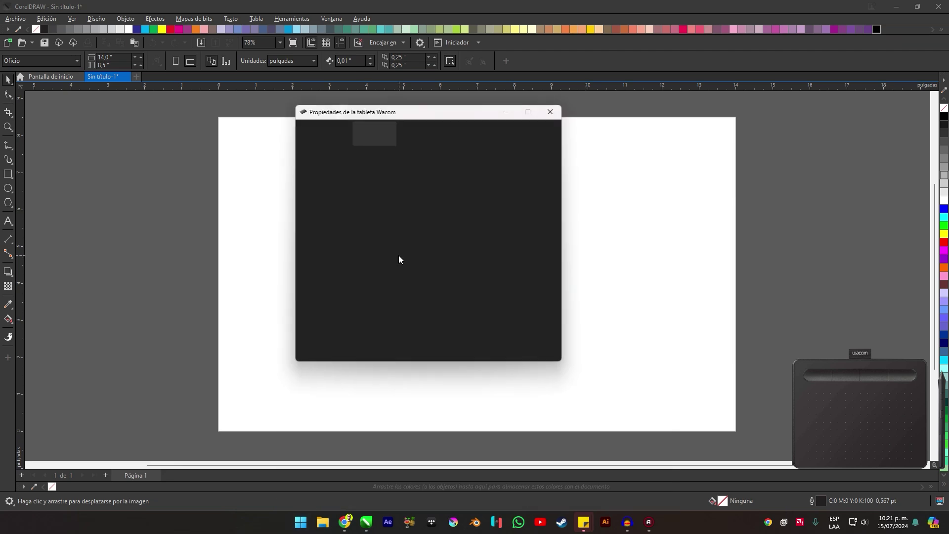
drag(446, 113, 488, 132)
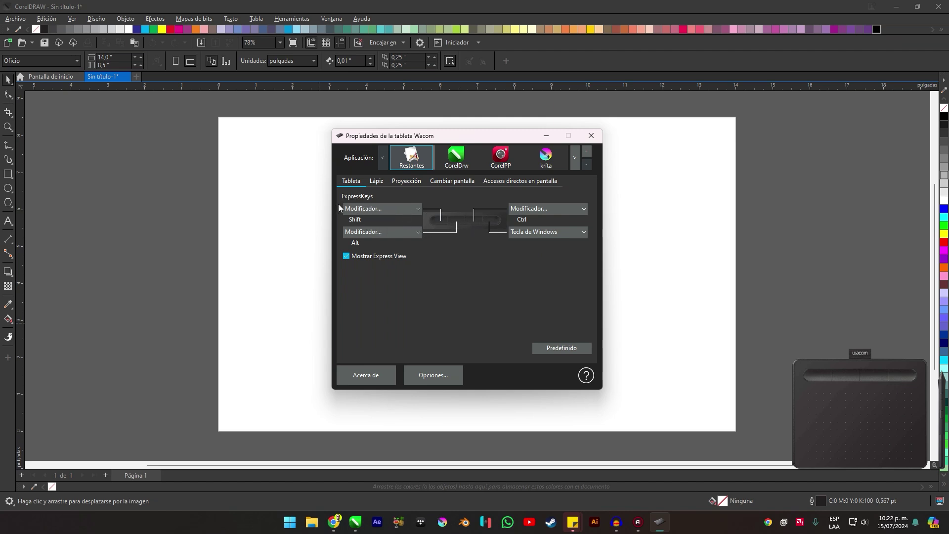
- Examine the functions that can be assigned to the ExpressKey set to Shift, including keyboard, tablet and on-screen control options
click(411, 210)
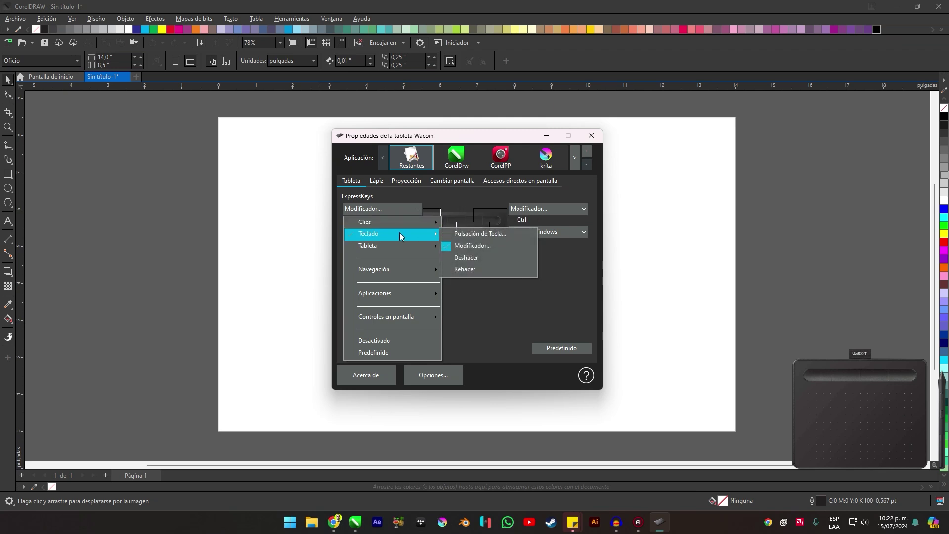
mouse_move(395, 252)
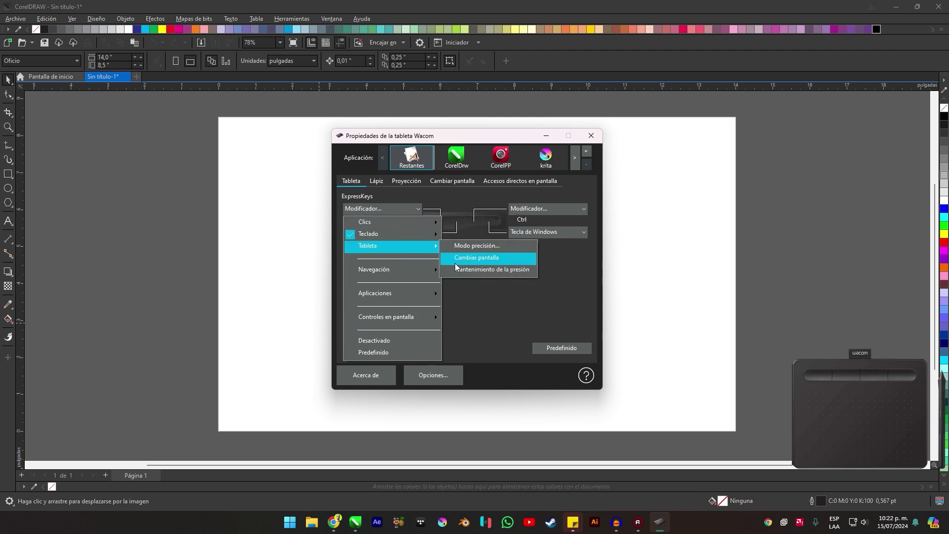
mouse_move(394, 269)
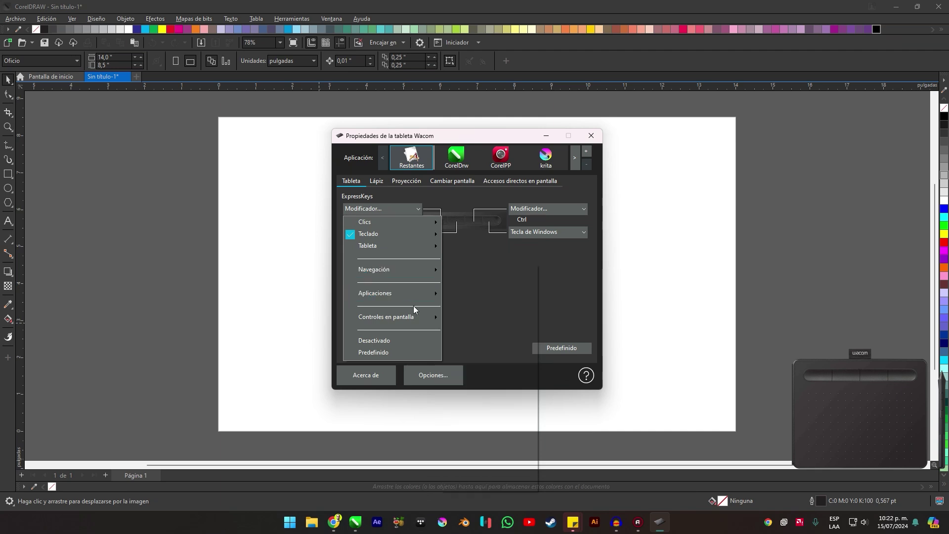
mouse_move(402, 295)
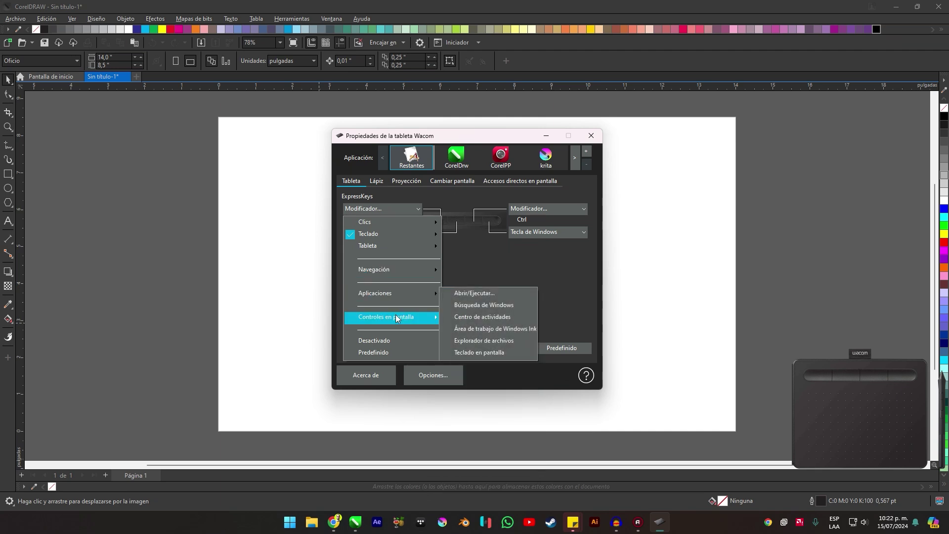
mouse_move(395, 316)
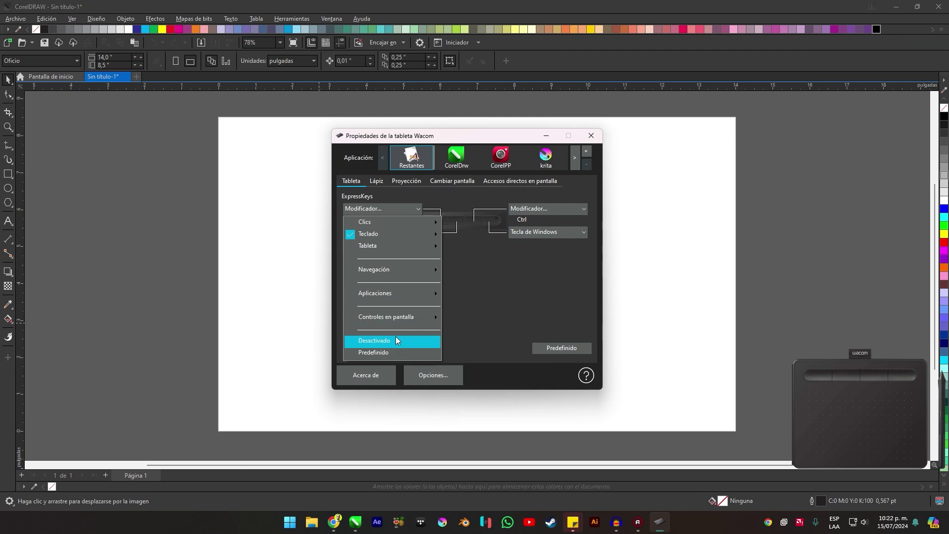
click(491, 282)
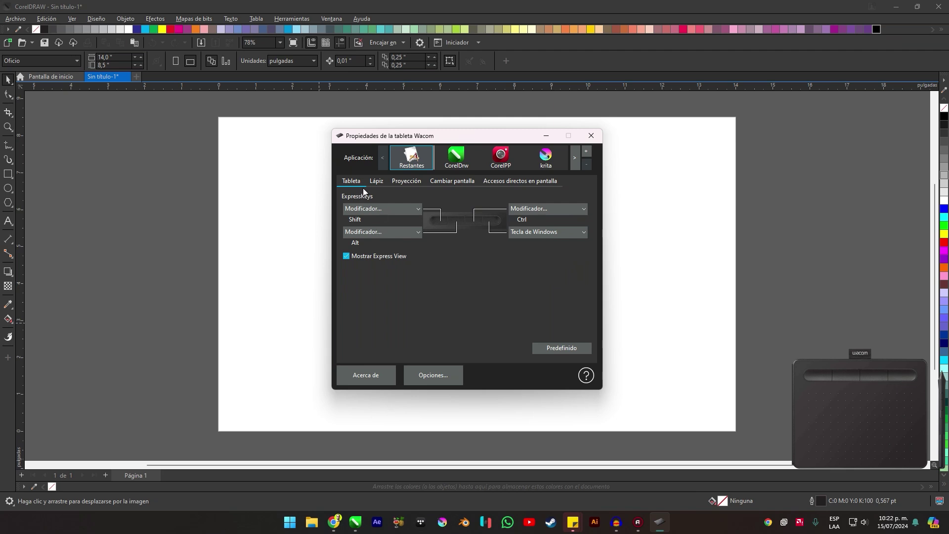
- Examine the pen settings and the functions available for its two side buttons
click(377, 182)
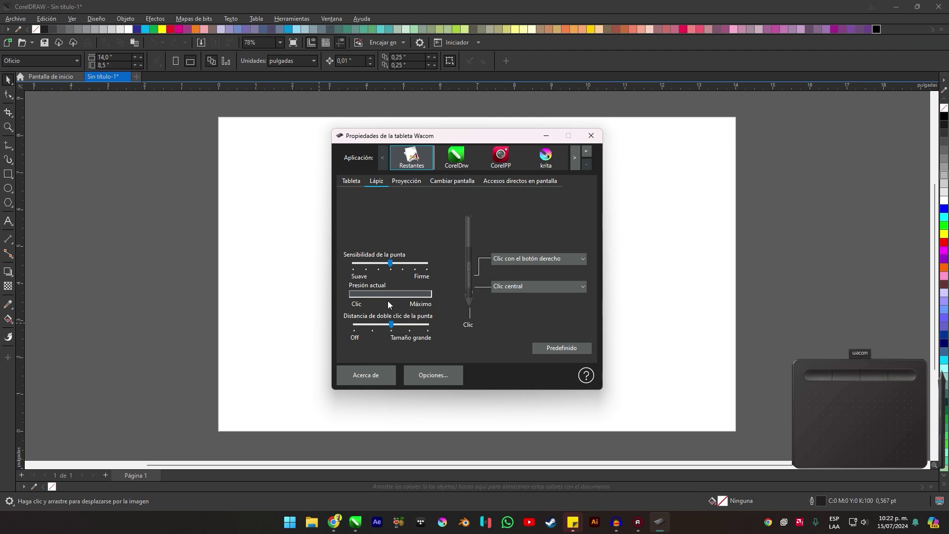
click(514, 258)
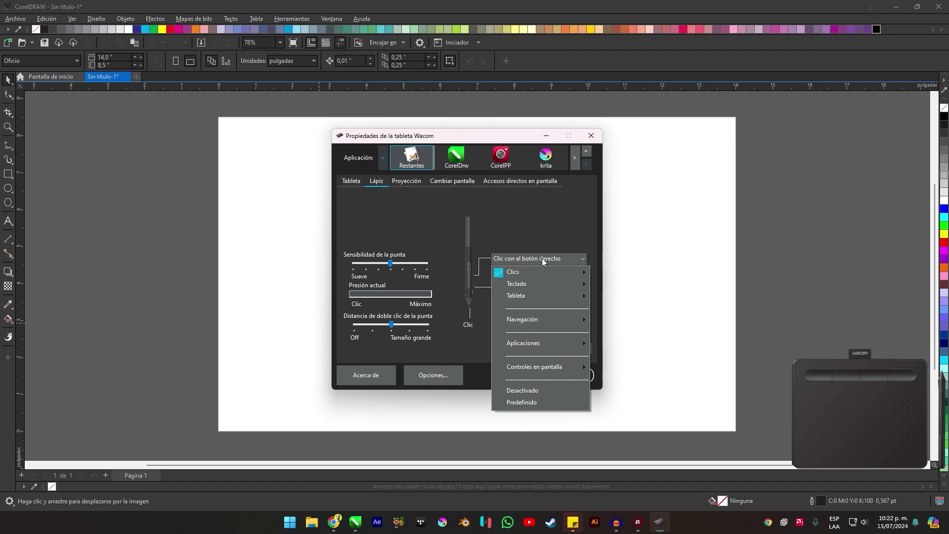
click(538, 234)
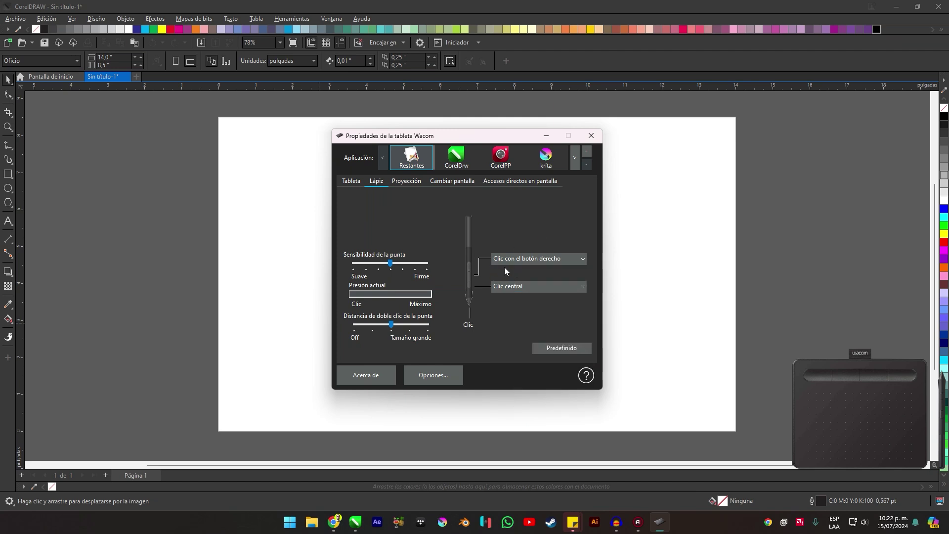
click(524, 286)
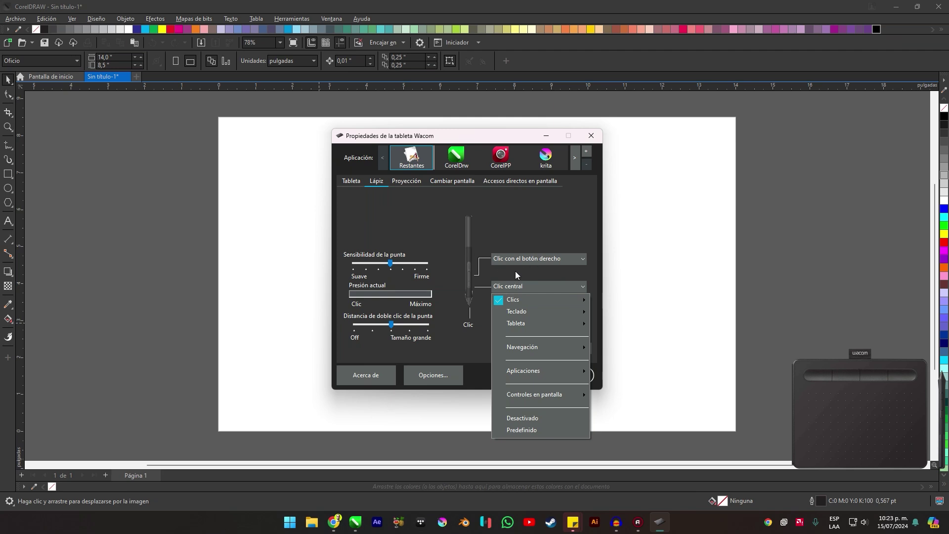
click(553, 257)
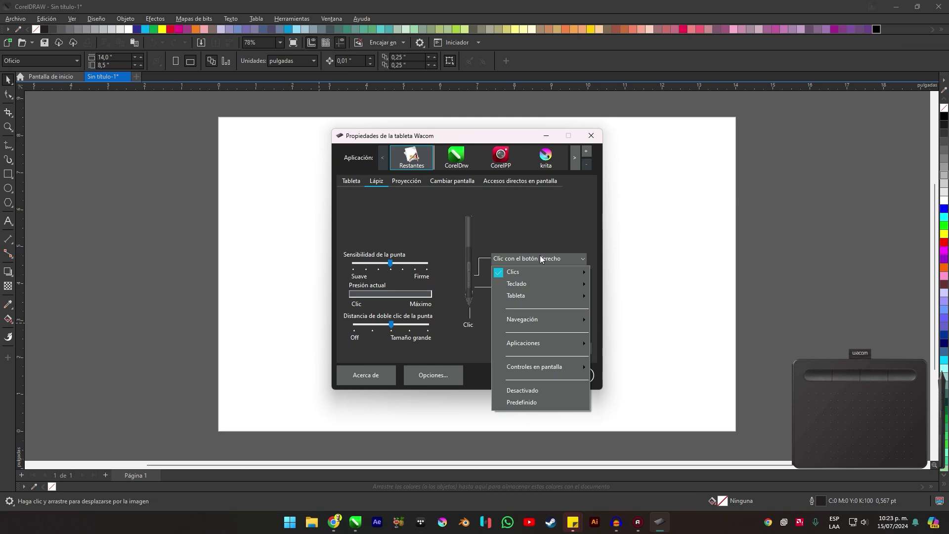
click(537, 257)
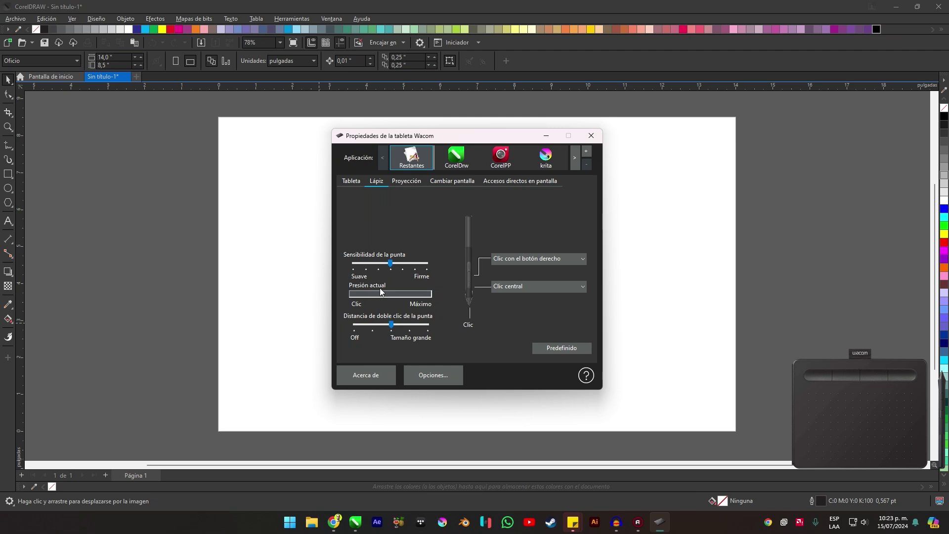
- Try Monitor 1 as the screen area in the projection settings and return it to Completa
click(402, 181)
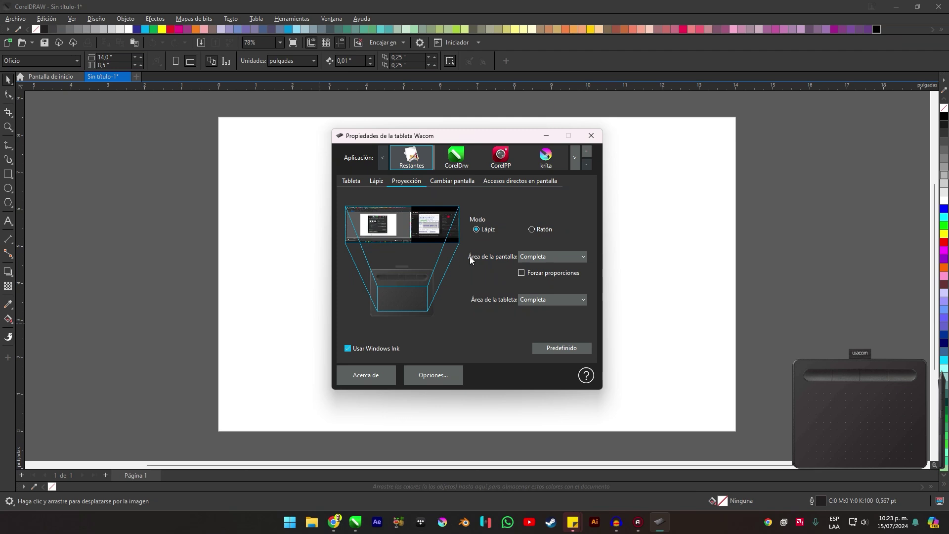
click(566, 256)
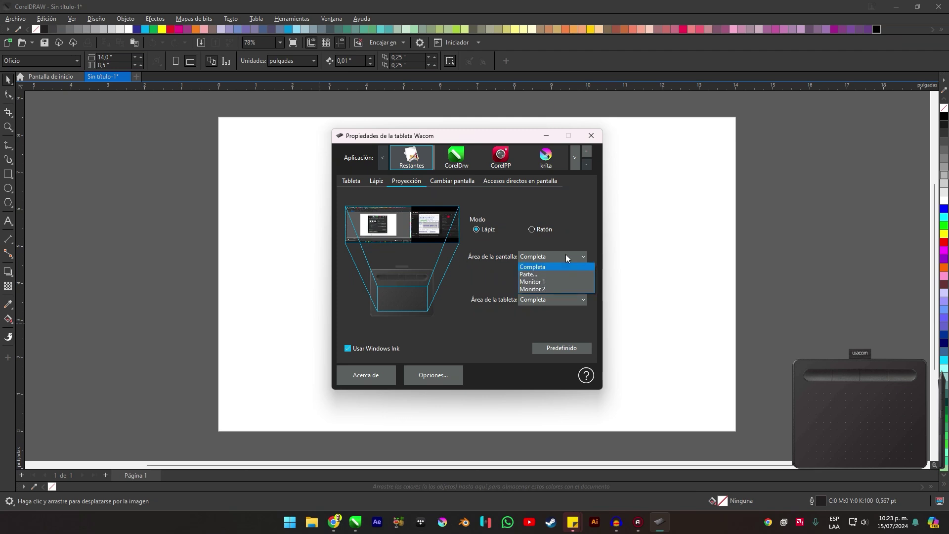
click(550, 282)
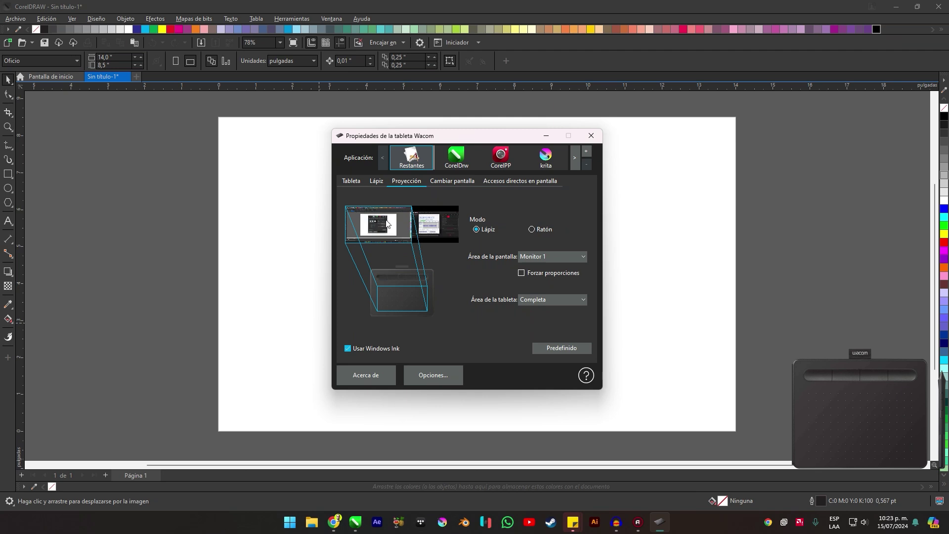
click(559, 257)
click(554, 266)
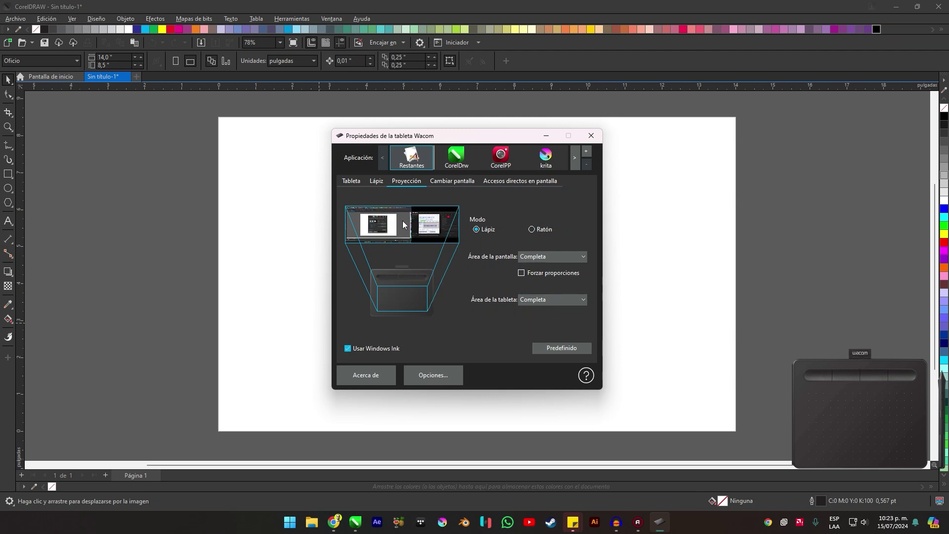
- Map the tablet's screen area to Monitor 1 and check the choices for the tablet area
click(549, 256)
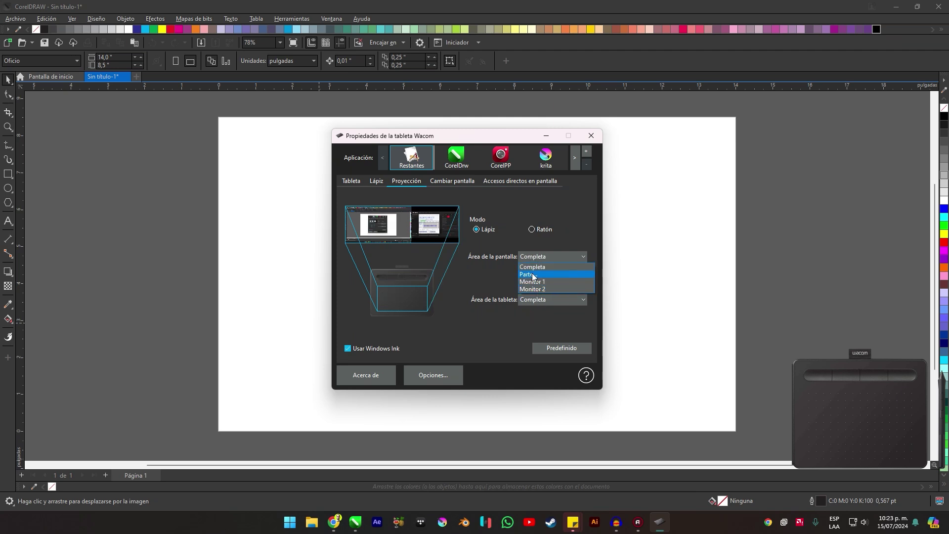
click(502, 275)
click(551, 257)
click(530, 281)
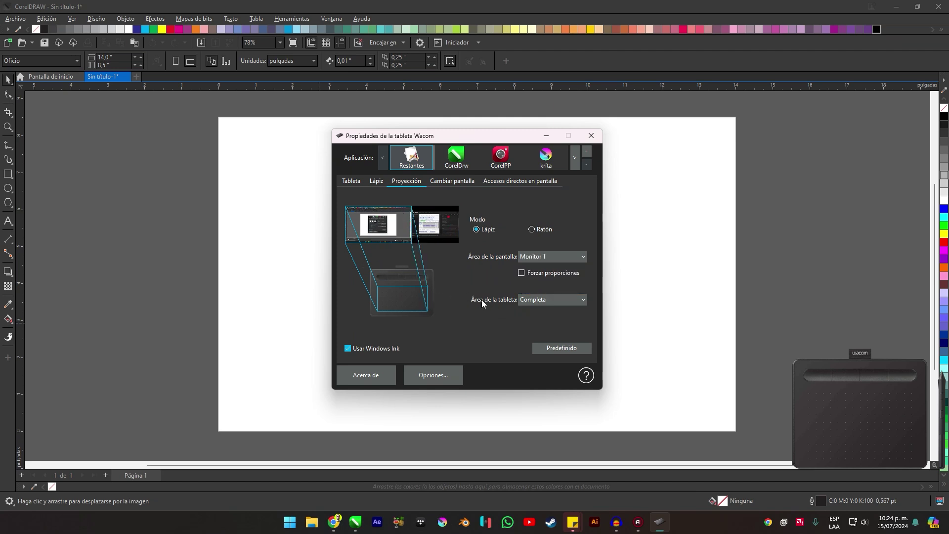
click(568, 300)
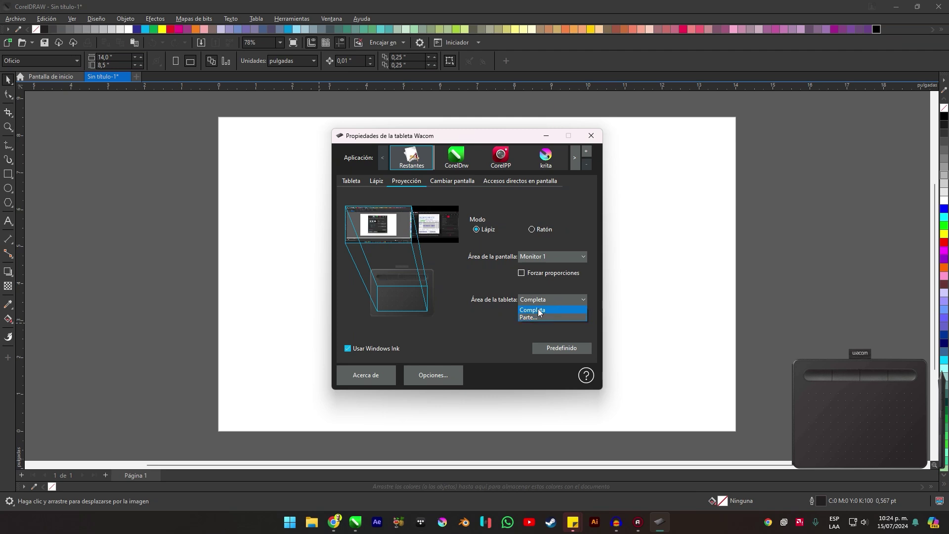
click(476, 299)
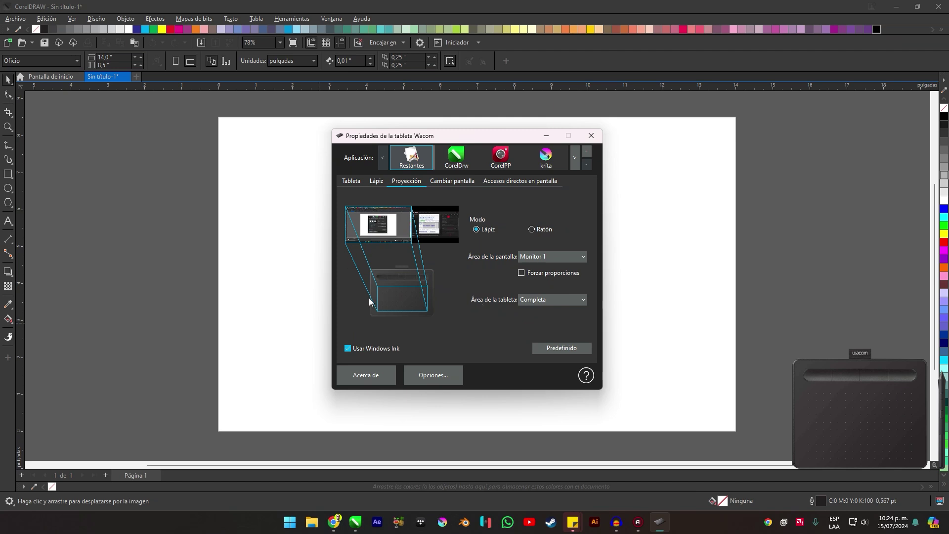
- Turn on Forzar proporciones for the Monitor 1 projection
click(523, 274)
click(560, 254)
click(486, 272)
click(520, 273)
click(531, 272)
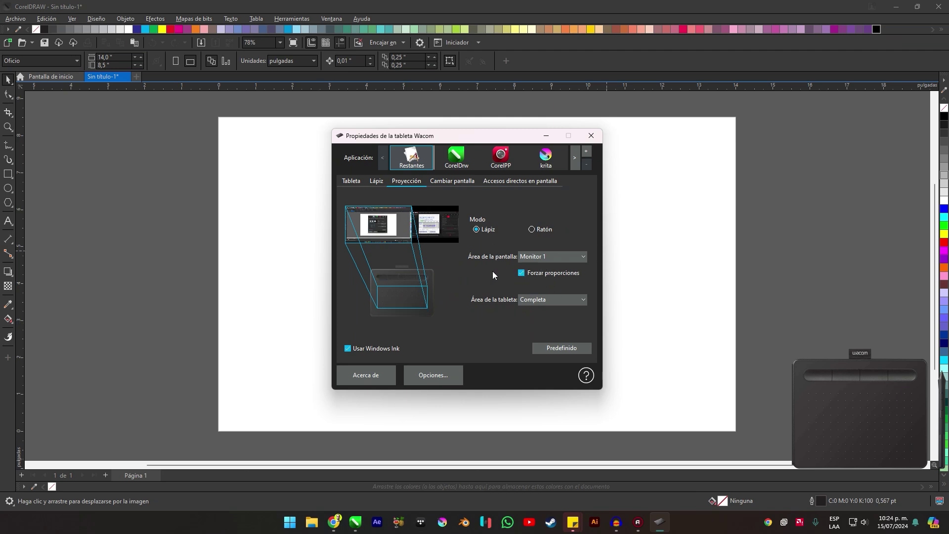
- Set the screen area to Completa without forced proportions and close the Wacom tablet properties
click(553, 258)
click(542, 267)
click(521, 273)
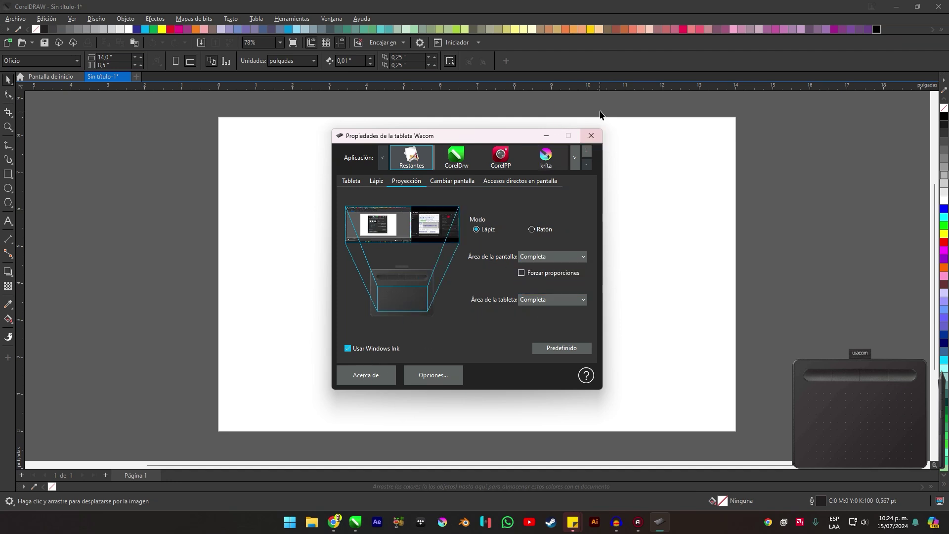
click(591, 135)
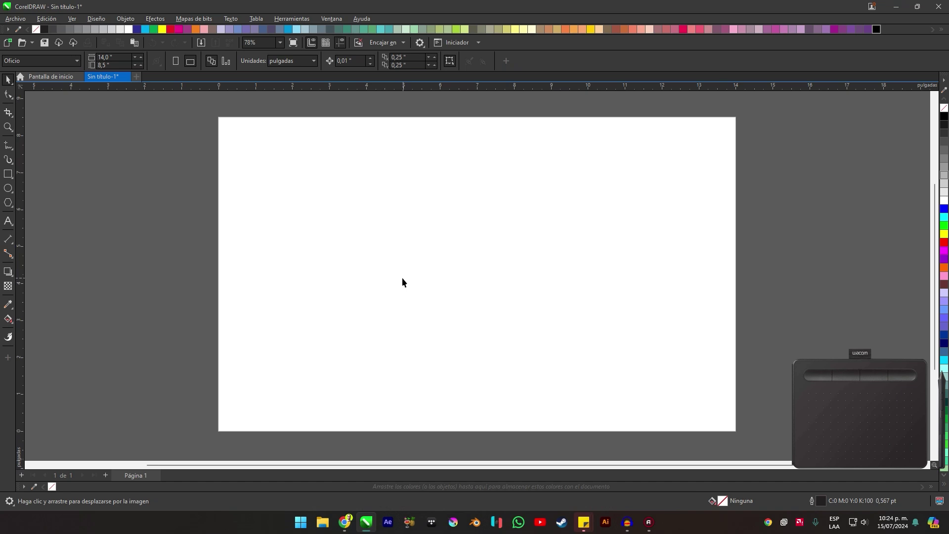